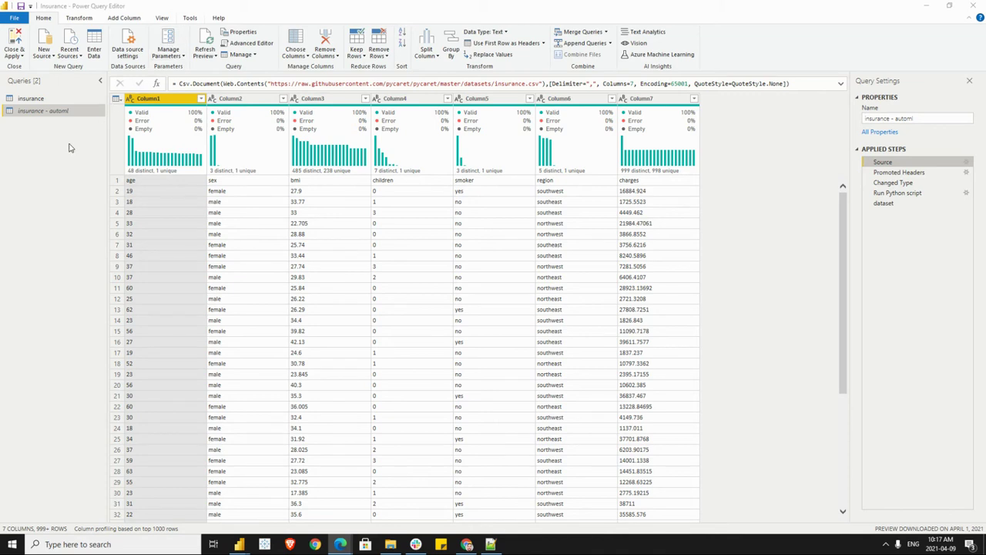
- Switch from the insurance query to the insurance - automl query
right_click(43, 100)
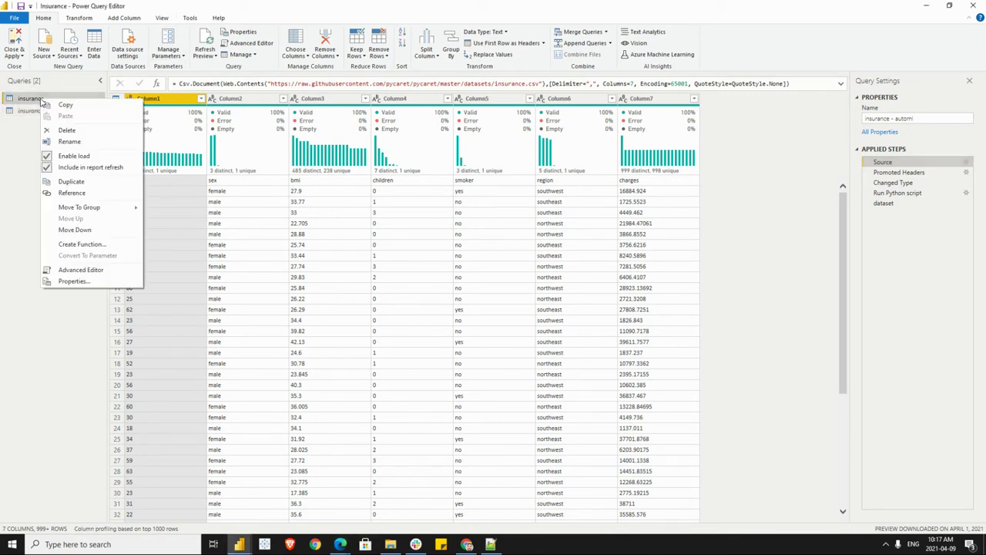
click(24, 177)
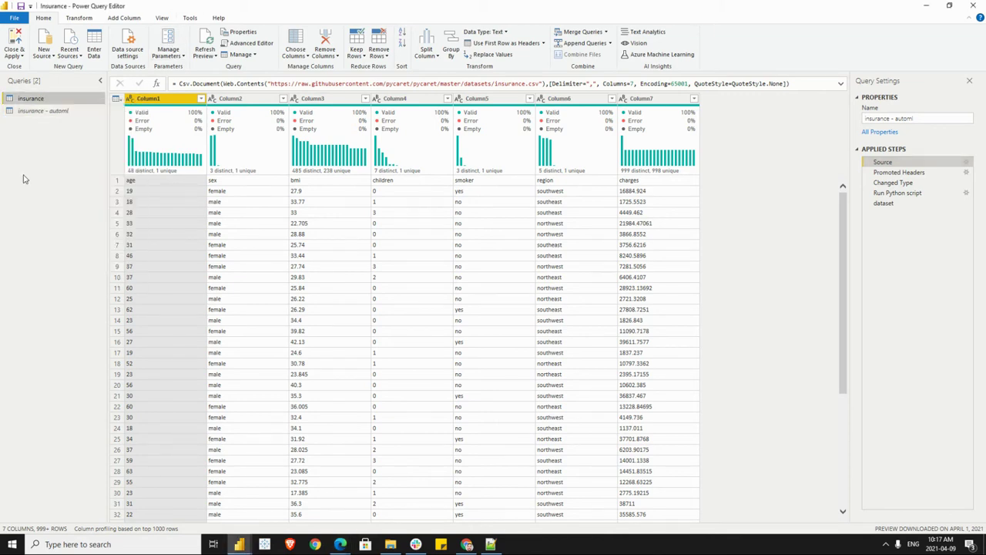
click(43, 113)
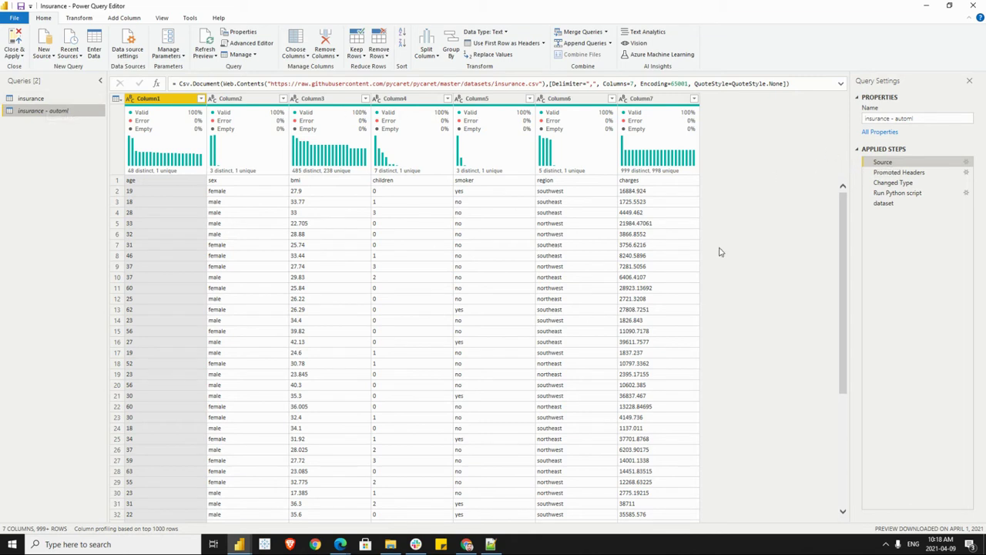
- Step through Promoted Headers, Changed Type and Run Python script, then open the PyCaret script settings
key(Down)
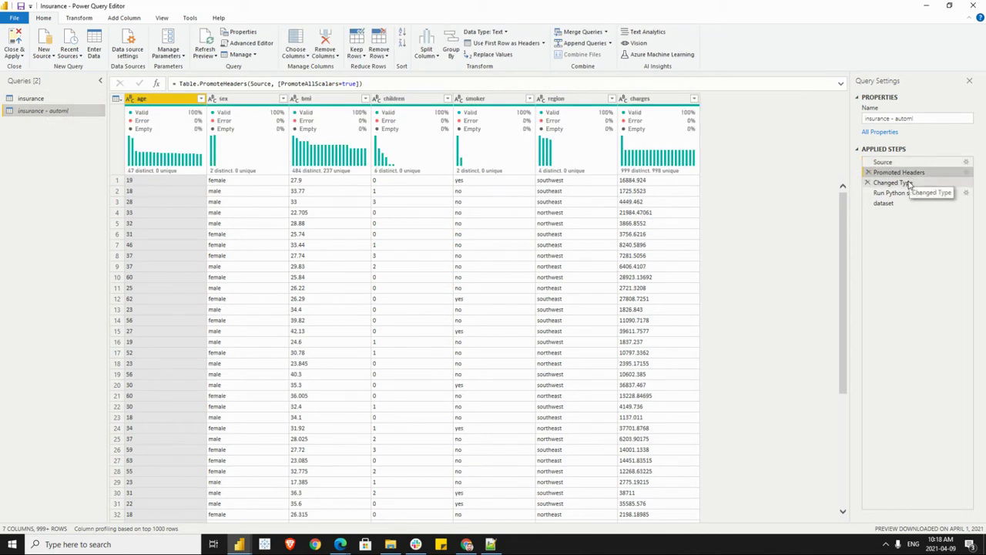
click(910, 183)
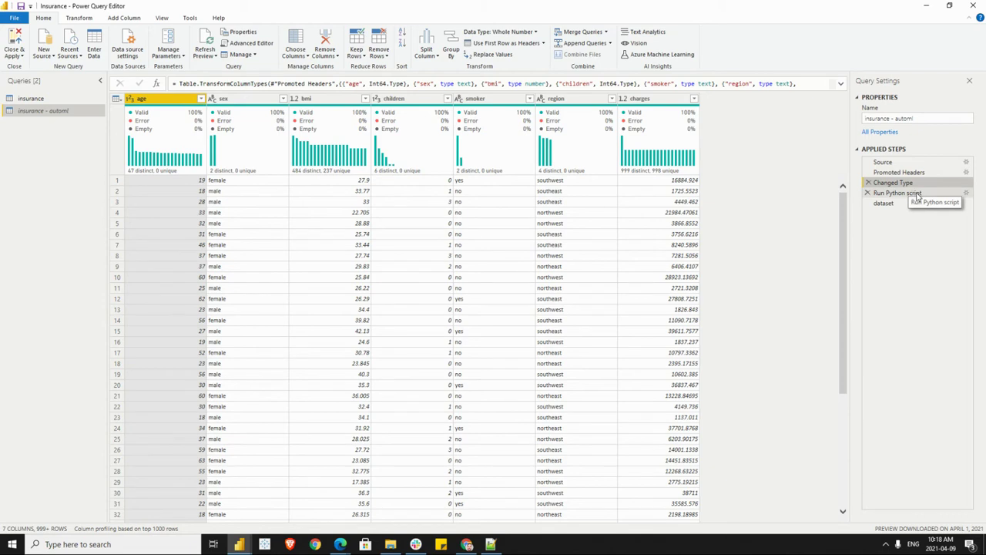
click(916, 194)
click(966, 192)
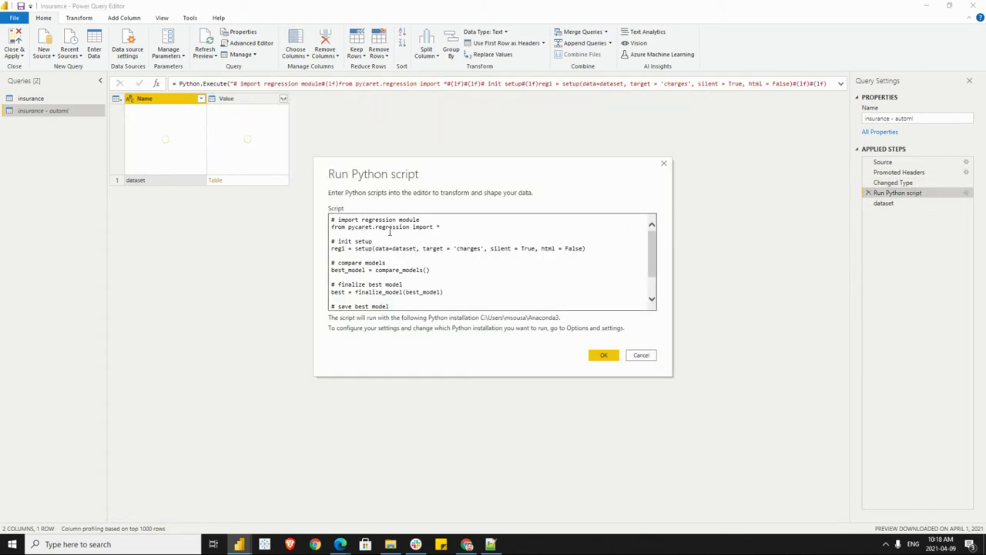
- Cancel the Run Python script dialog, show the Transform ribbon, then reopen and close the script unchanged
click(646, 356)
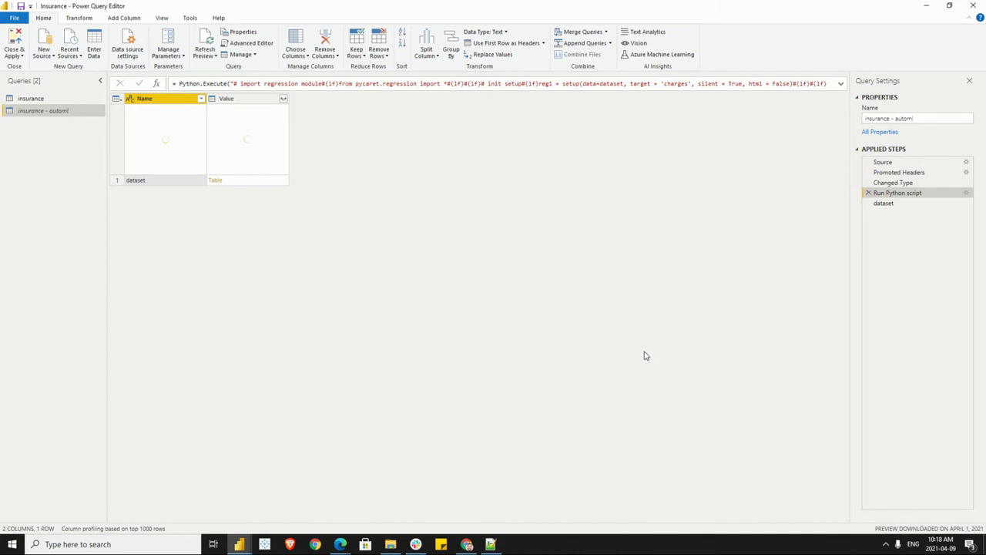
click(81, 20)
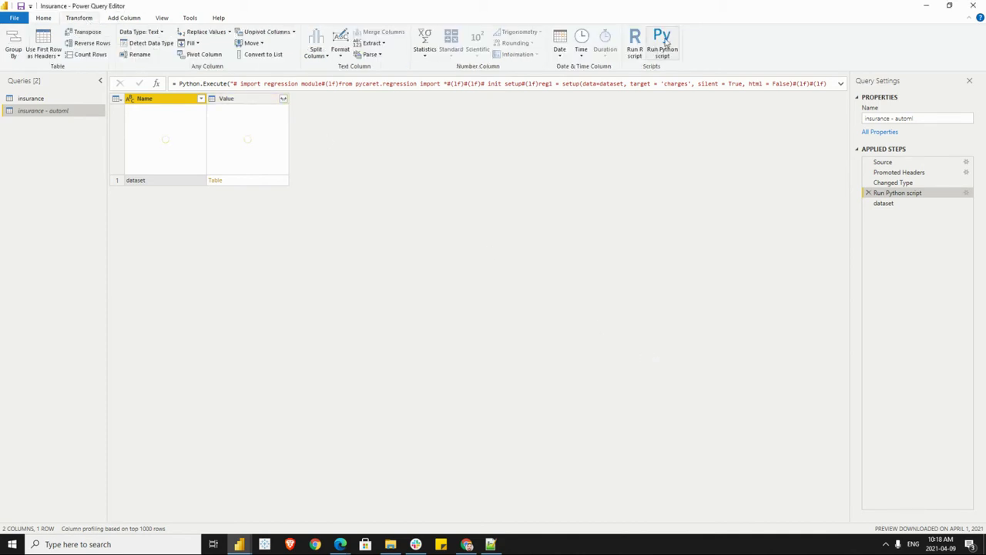
click(967, 193)
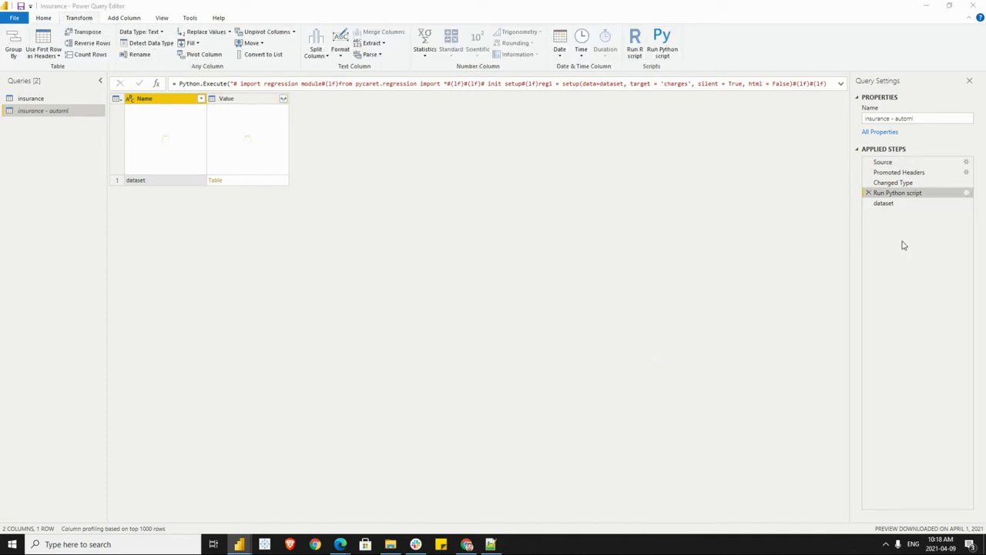
click(641, 355)
- Maximize the script in Notepad++ and highlight the dataset argument and 'charges' target in setup
click(490, 544)
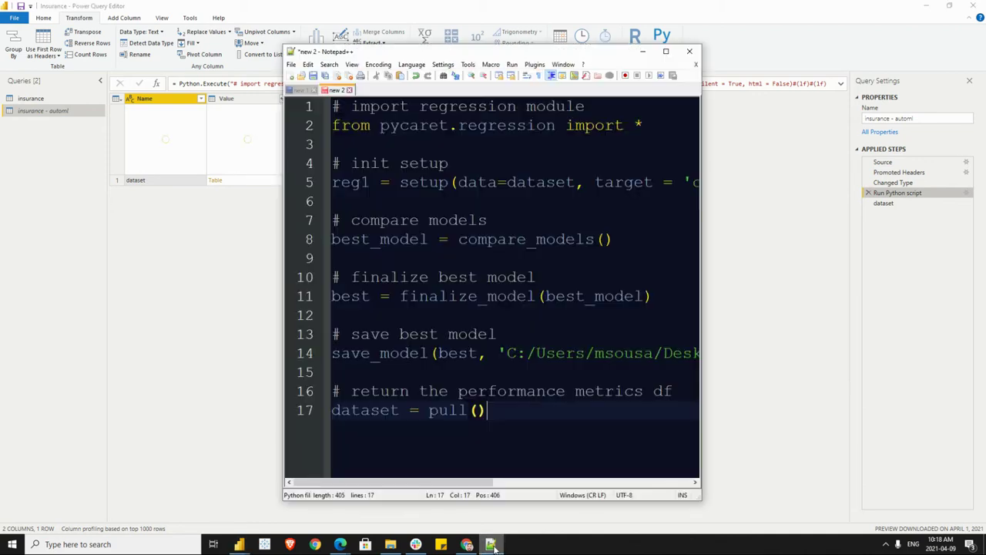
click(666, 50)
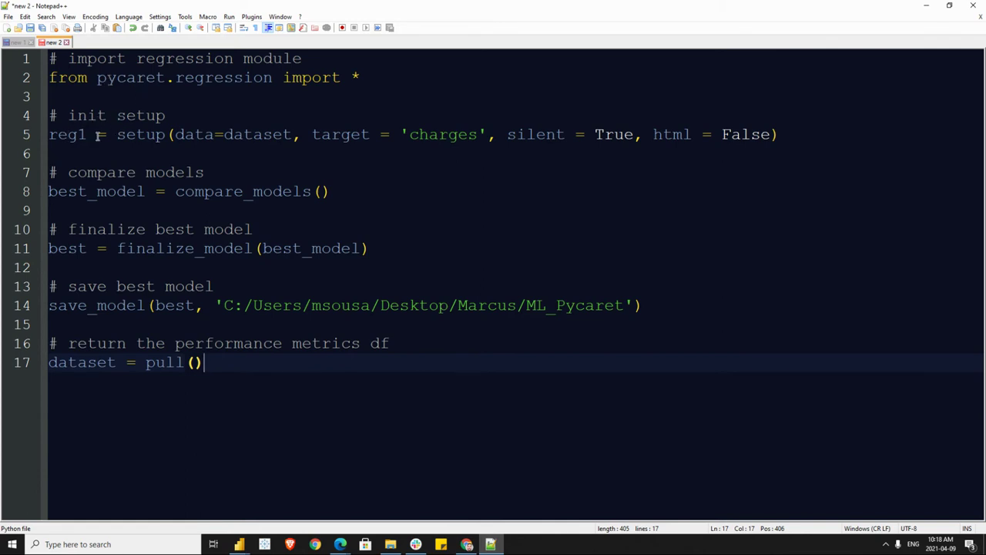
drag(225, 134, 291, 134)
click(296, 147)
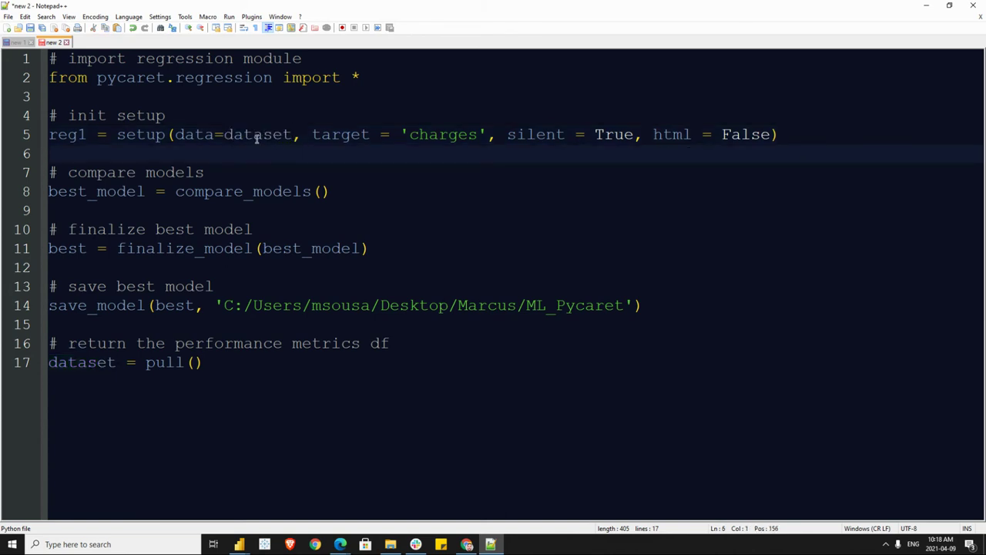
double_click(411, 134)
- Check the insurance table at Changed Type, then highlight best_model on line 8 in Notepad++
click(926, 5)
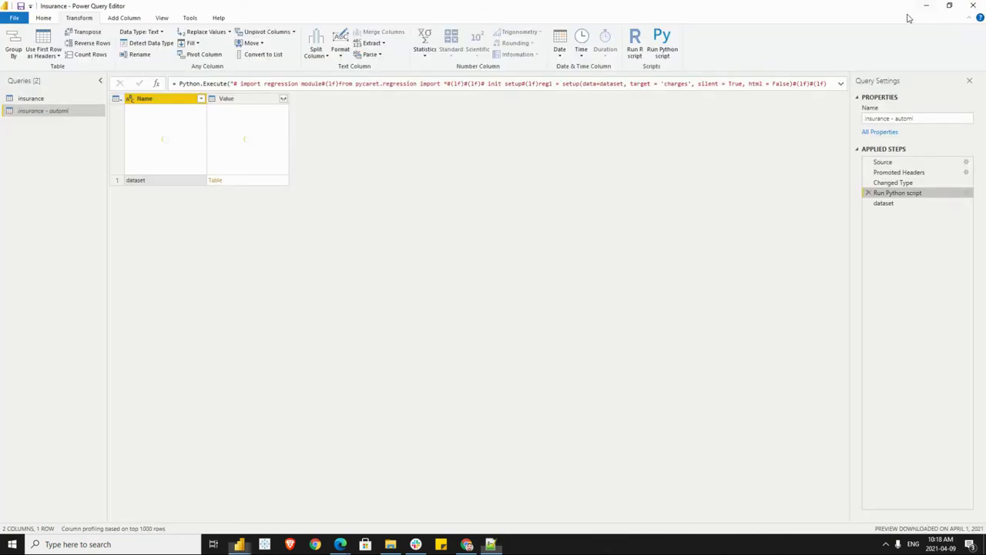
click(894, 183)
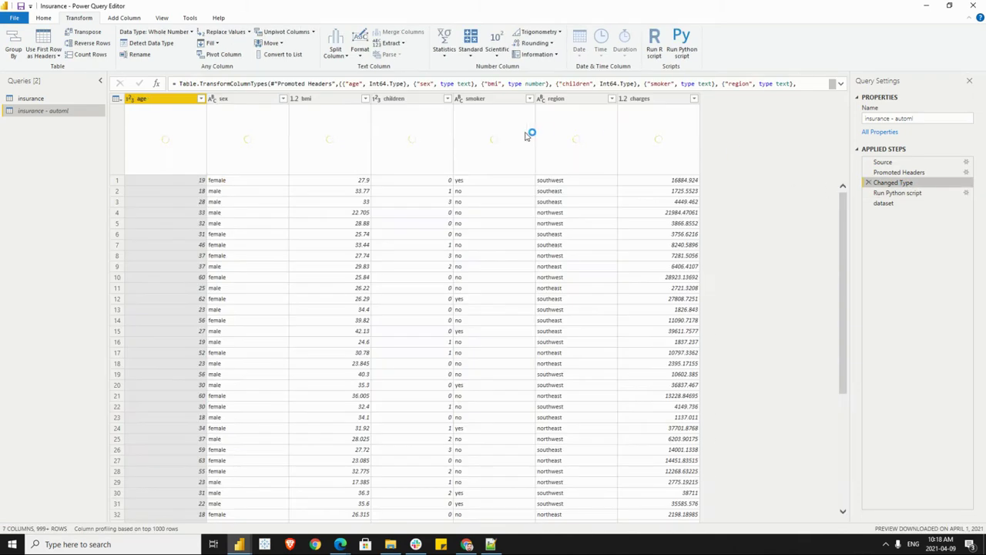
click(490, 544)
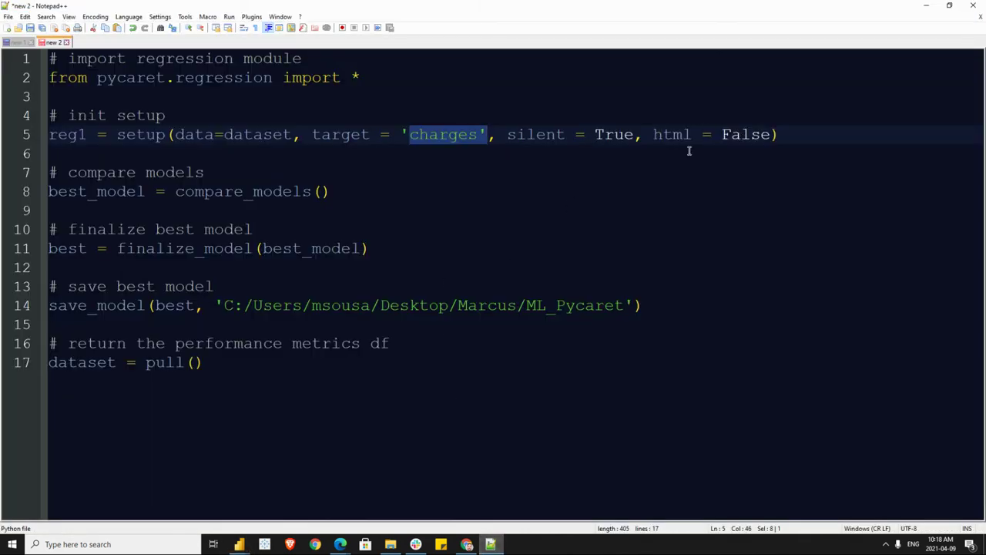
click(51, 191)
drag(51, 191, 145, 191)
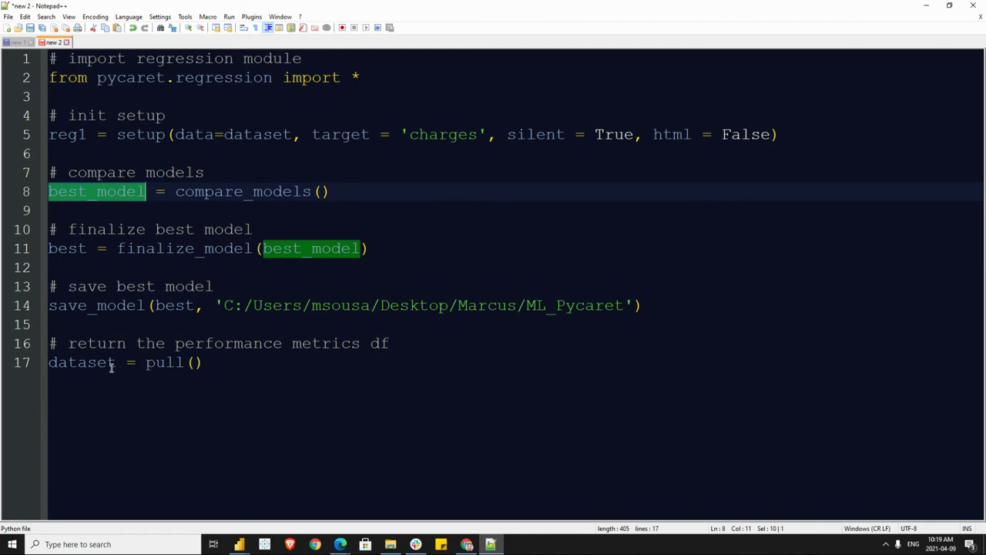
- Show the dataset step's model table, inspect R2 statistics, and select Gradient Boosting Regressor (R2 0.839)
click(923, 6)
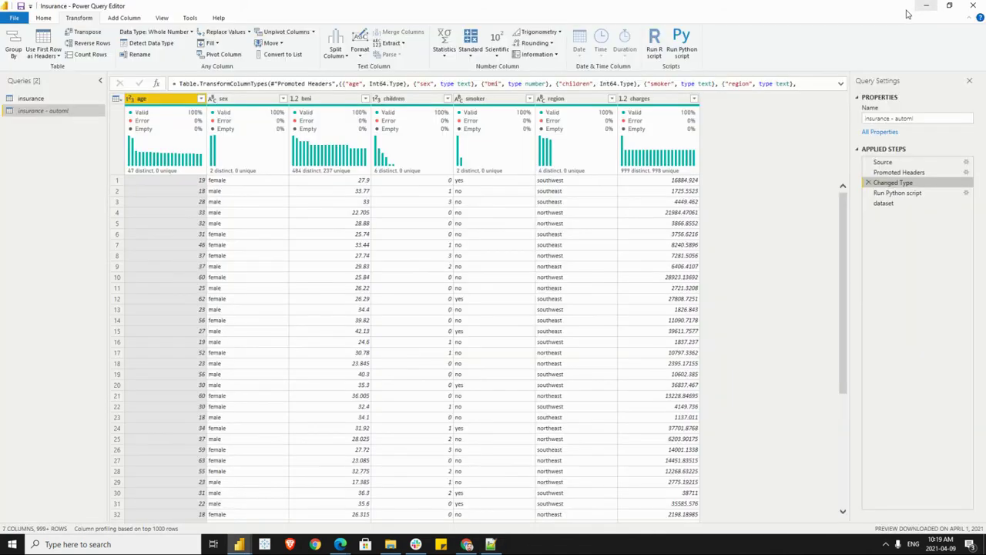
click(895, 192)
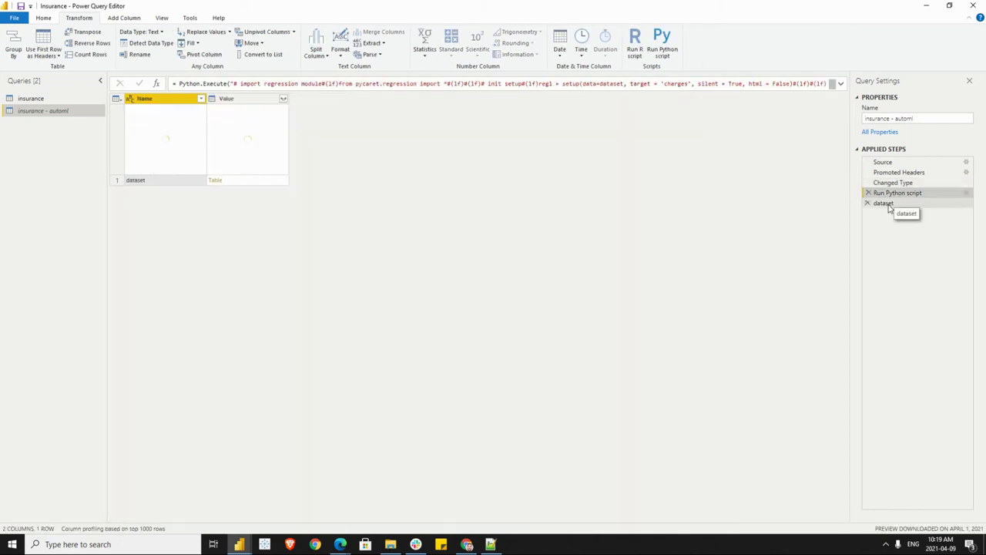
click(883, 203)
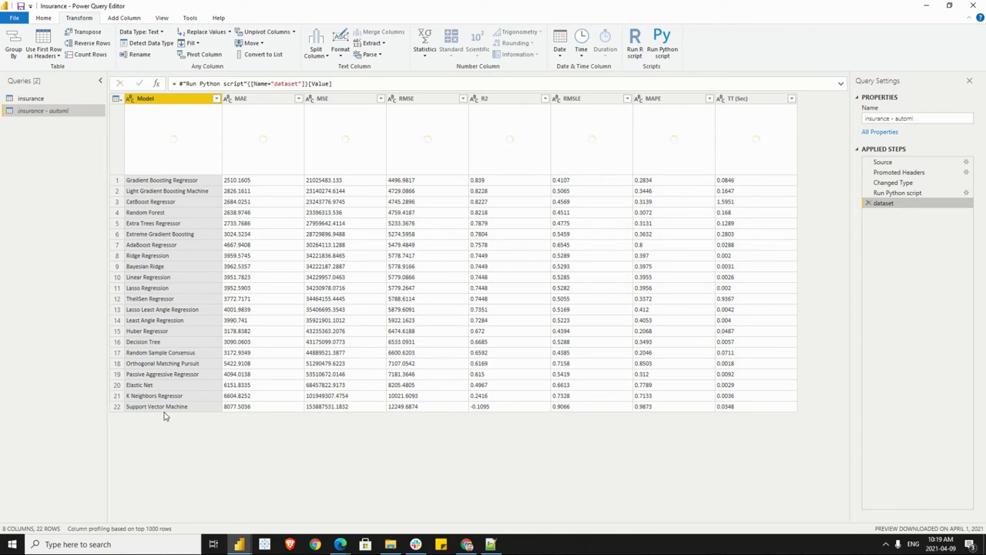
click(504, 103)
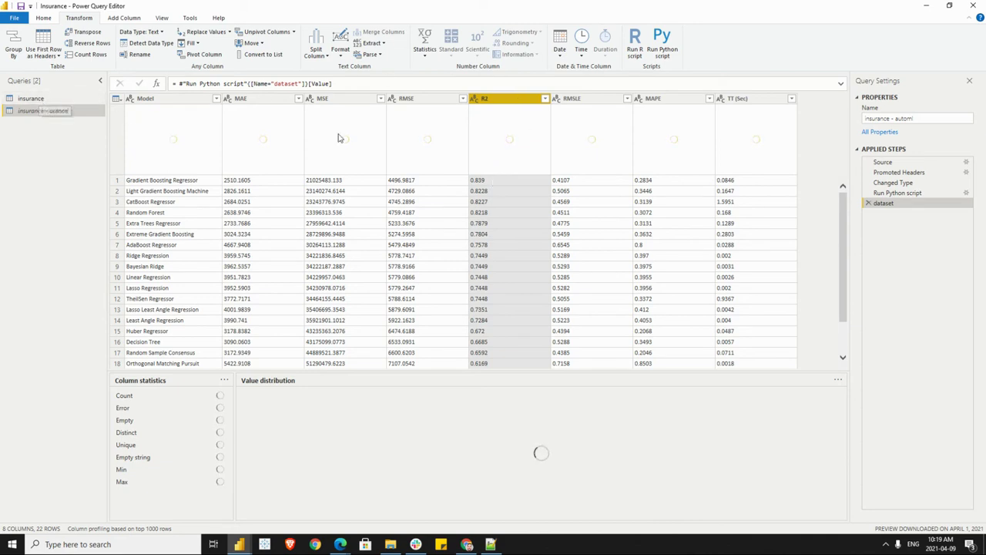
click(154, 182)
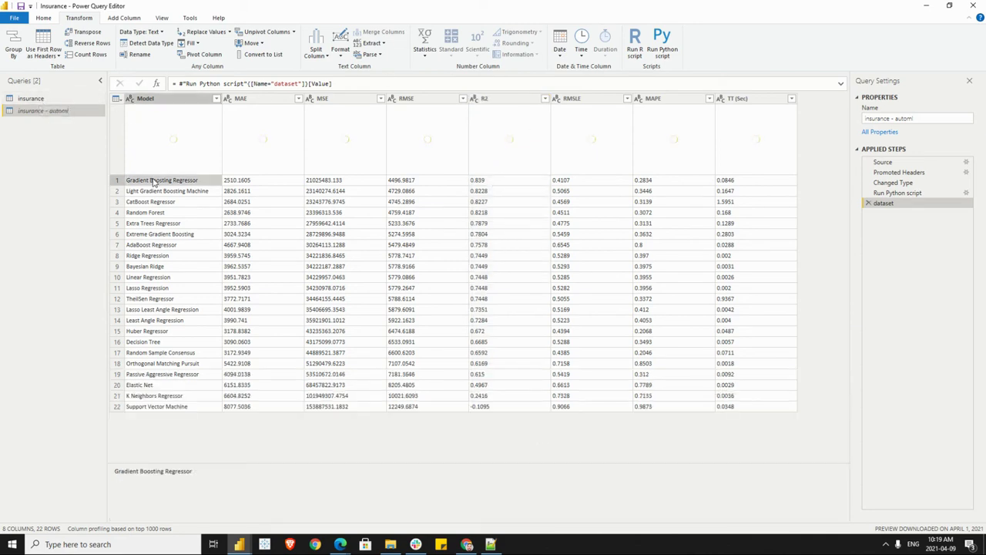
- In the insurance query, review Promoted Headers, Changed Type and Renamed Columns, then open the prediction script
click(51, 99)
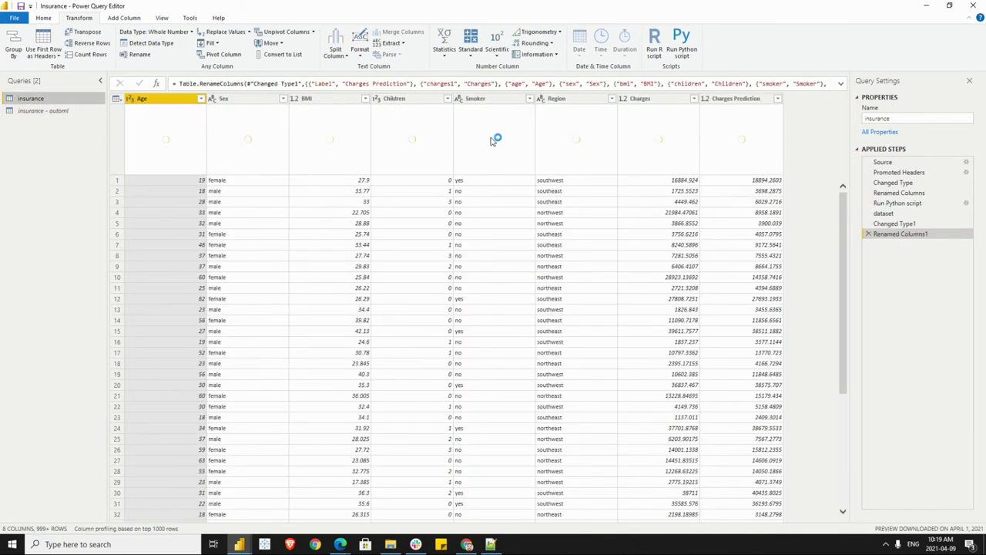
click(894, 174)
click(898, 183)
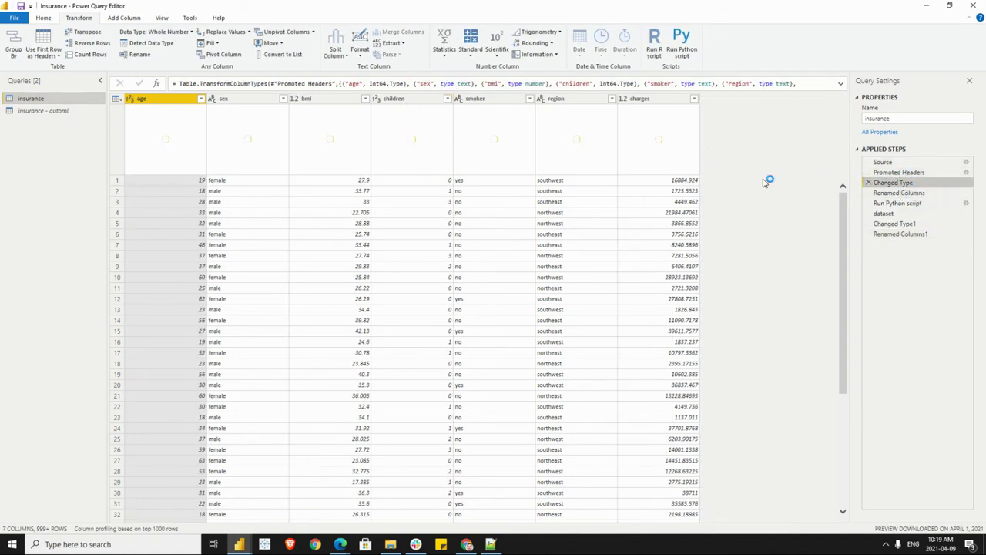
click(919, 194)
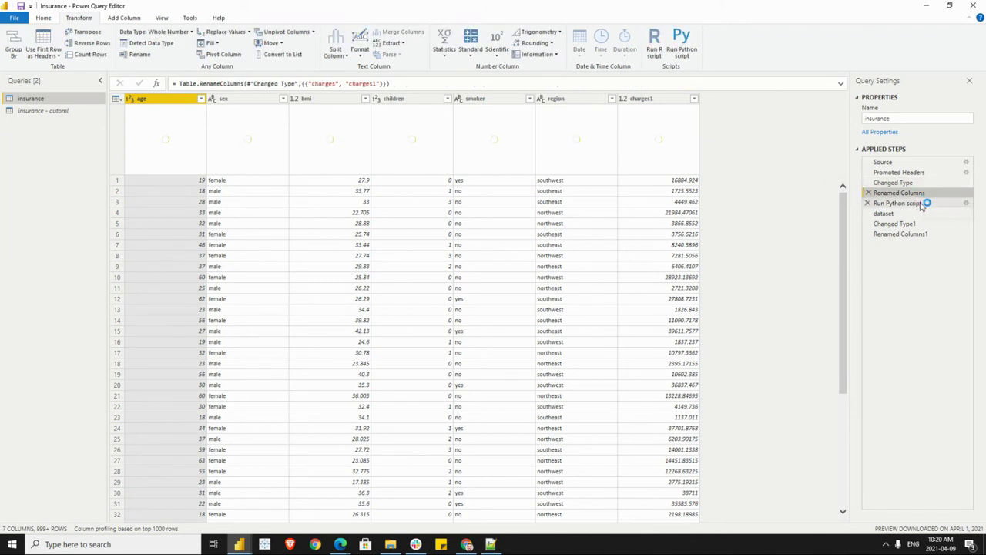
click(968, 204)
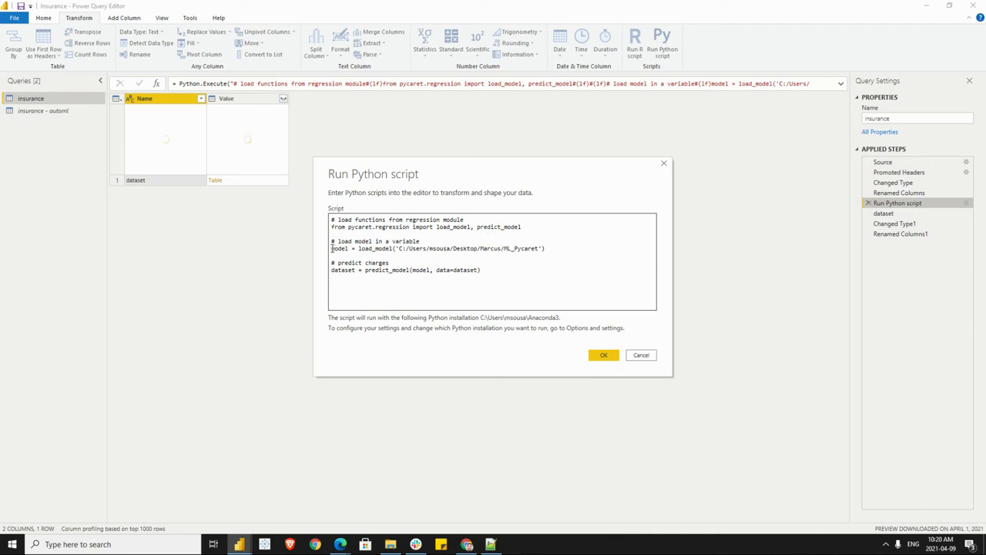
- Highlight the load_model and predict_model lines, close the script unchanged, and view the dataset step
drag(334, 246, 549, 254)
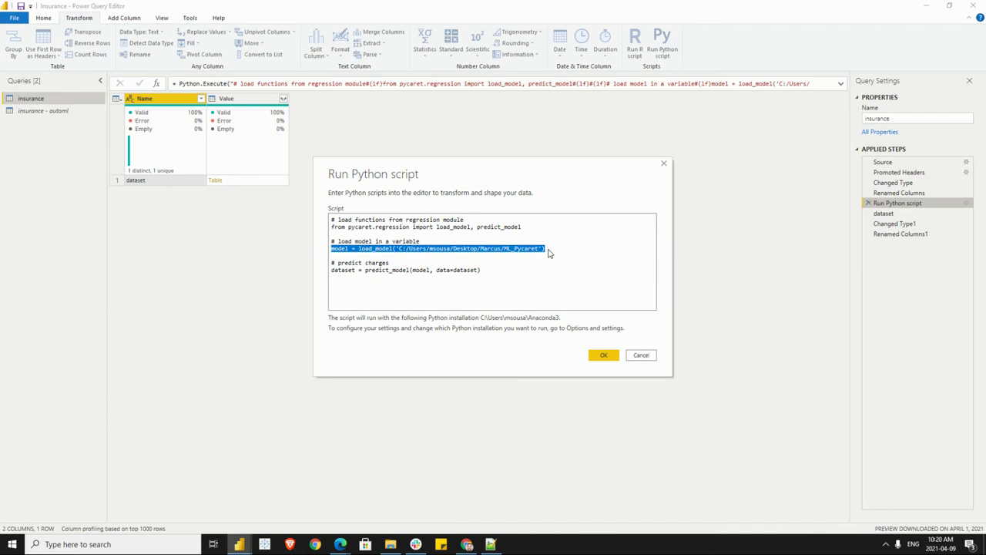
drag(486, 274, 337, 275)
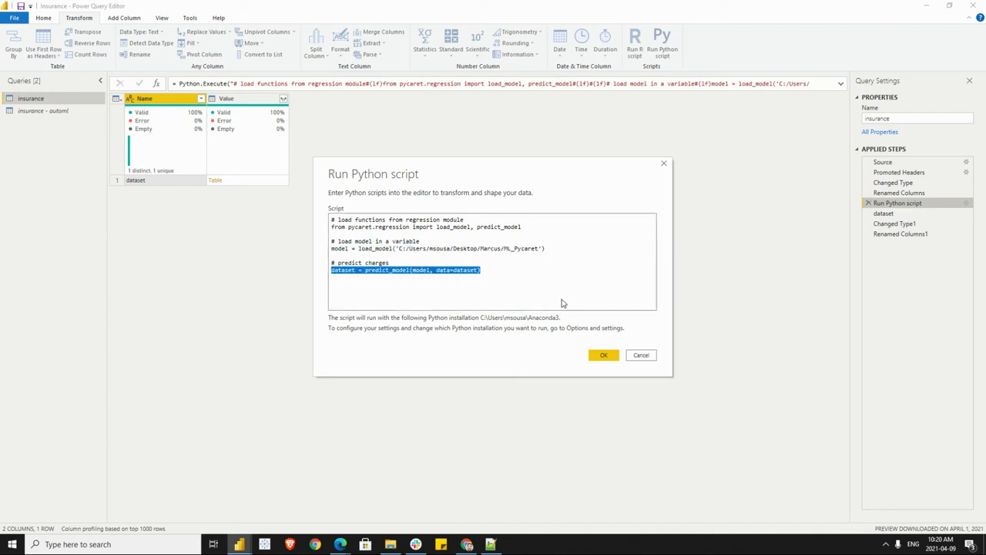
click(604, 355)
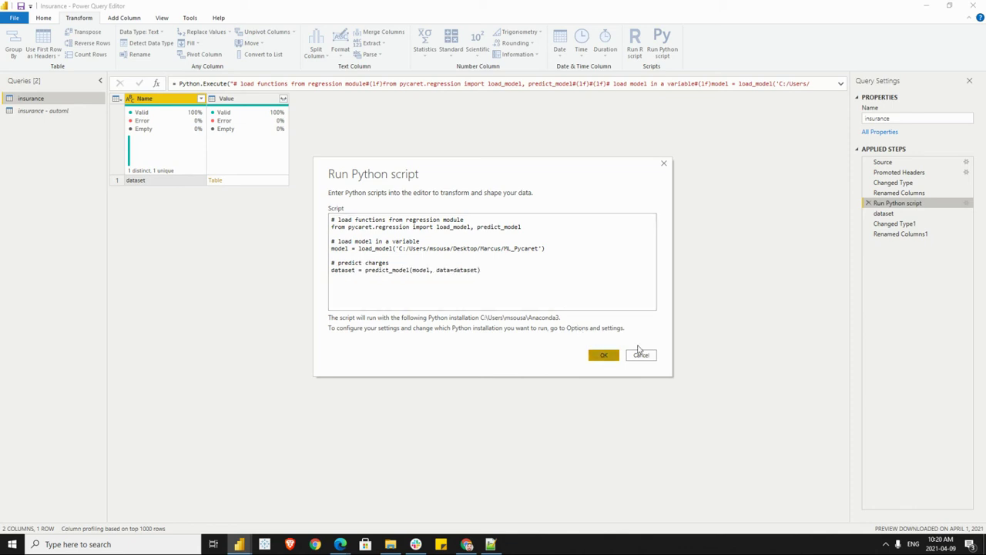
click(637, 352)
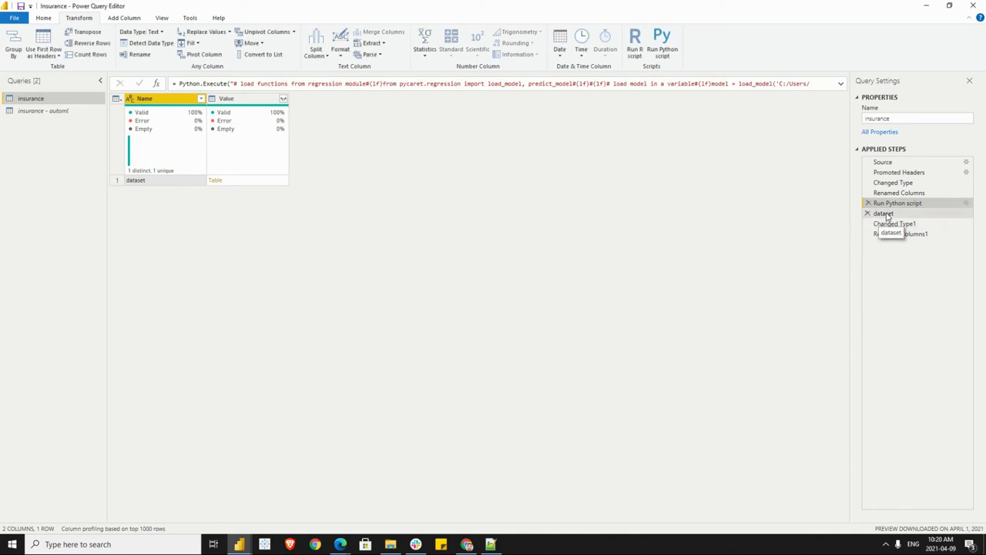
click(886, 214)
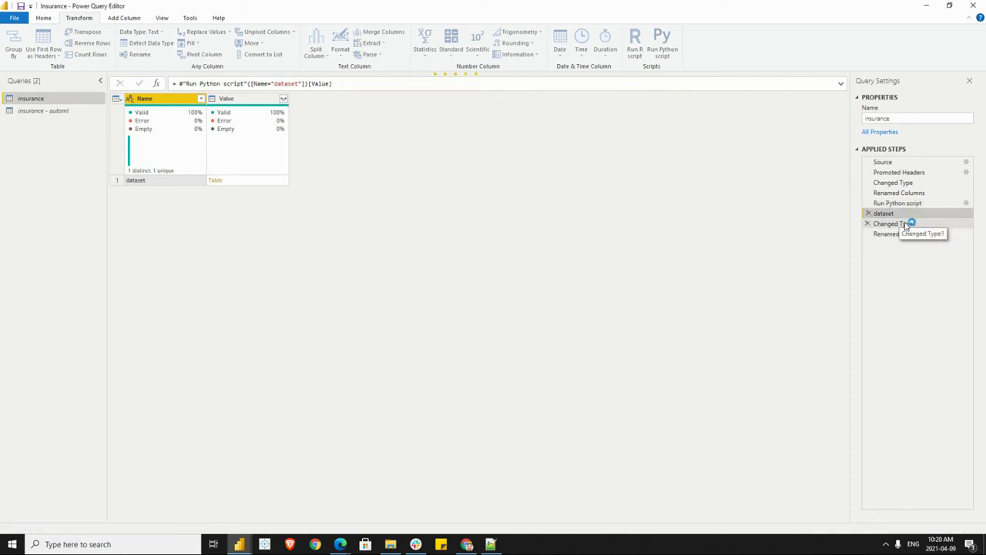
- View Changed Type1 and the final Renamed Columns1 step with Charges beside Charges Prediction
click(907, 223)
click(902, 233)
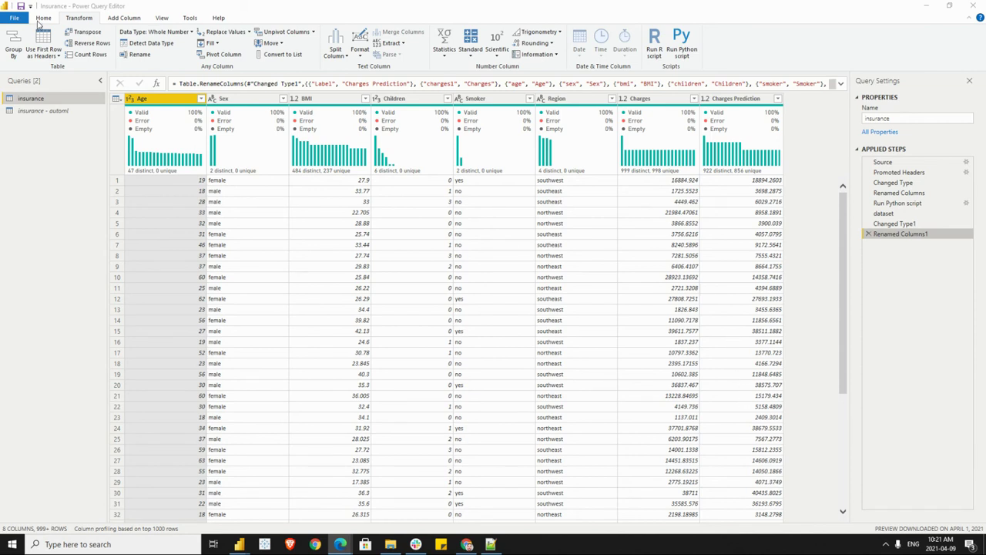
click(43, 17)
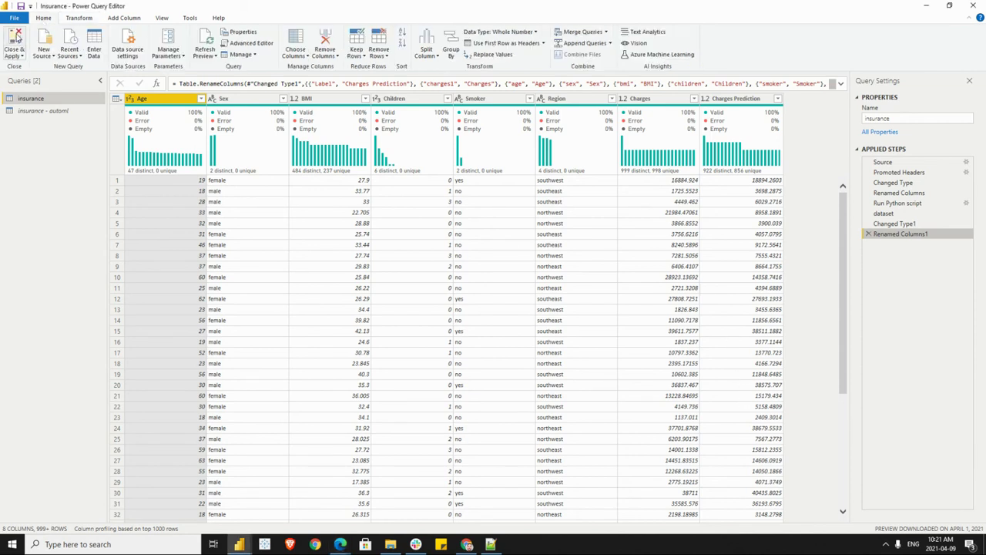
- Close & Apply the query and open the 1,338-row insurance table in Data view
click(15, 37)
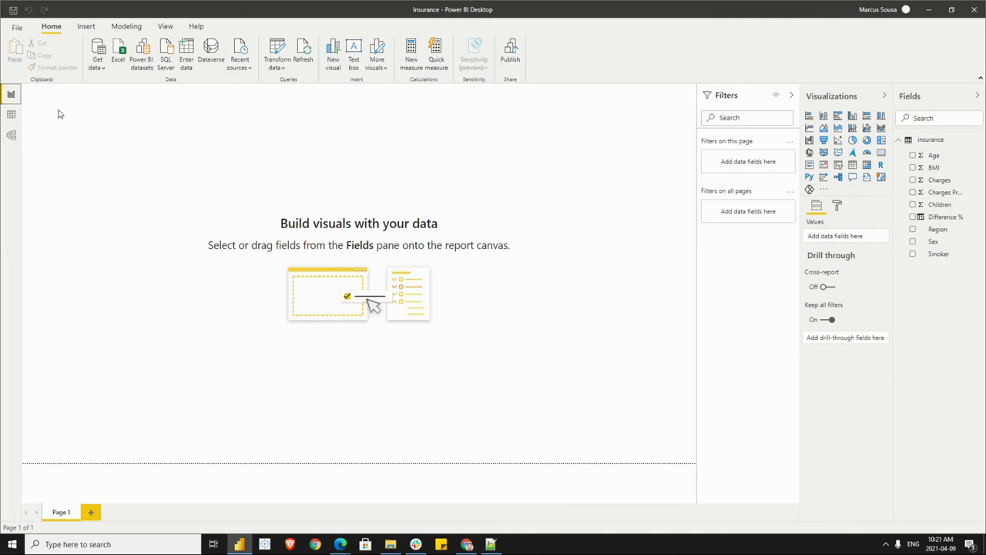
click(11, 114)
click(932, 140)
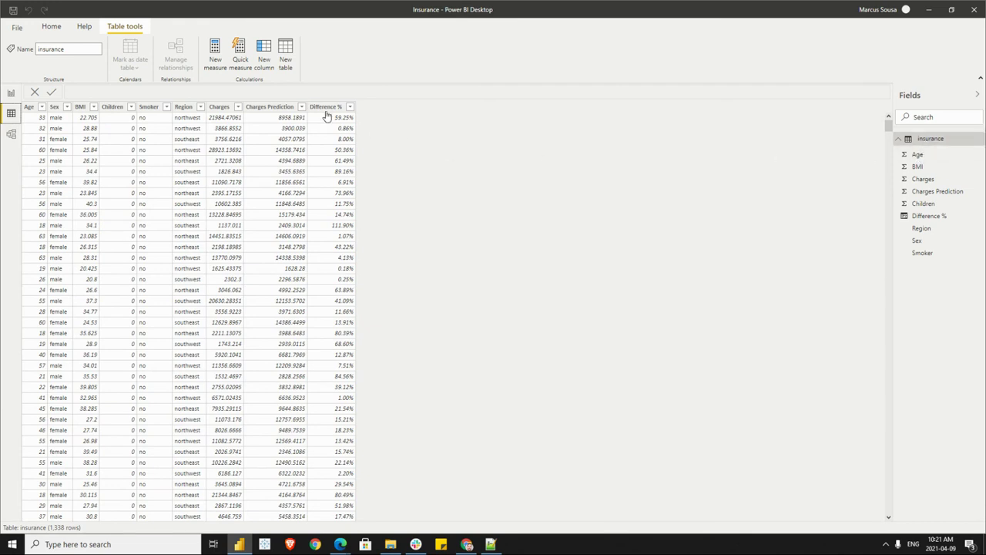
- Show the Difference % DAX formula, scroll through its percentage values, then return to Page 1
click(320, 111)
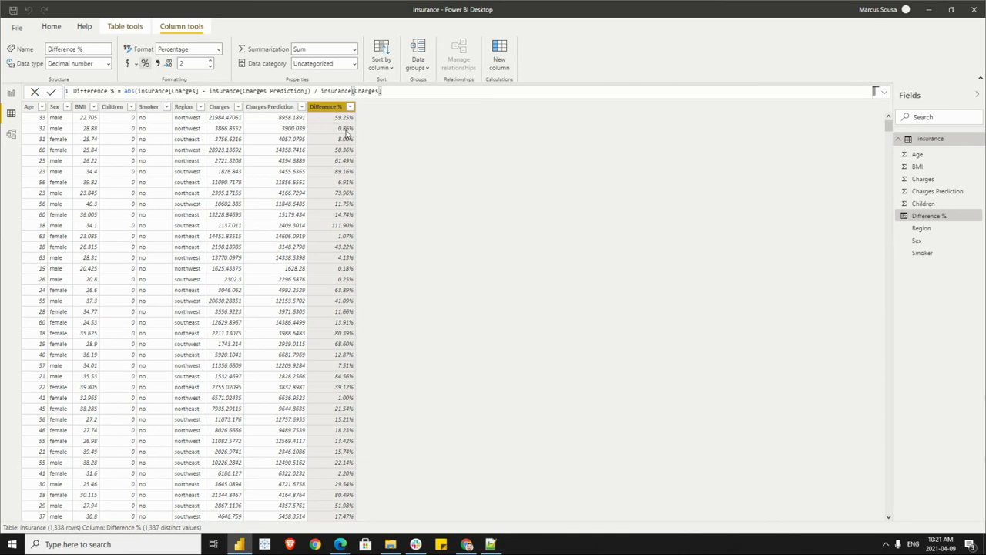
scroll(334, 242, down, 5)
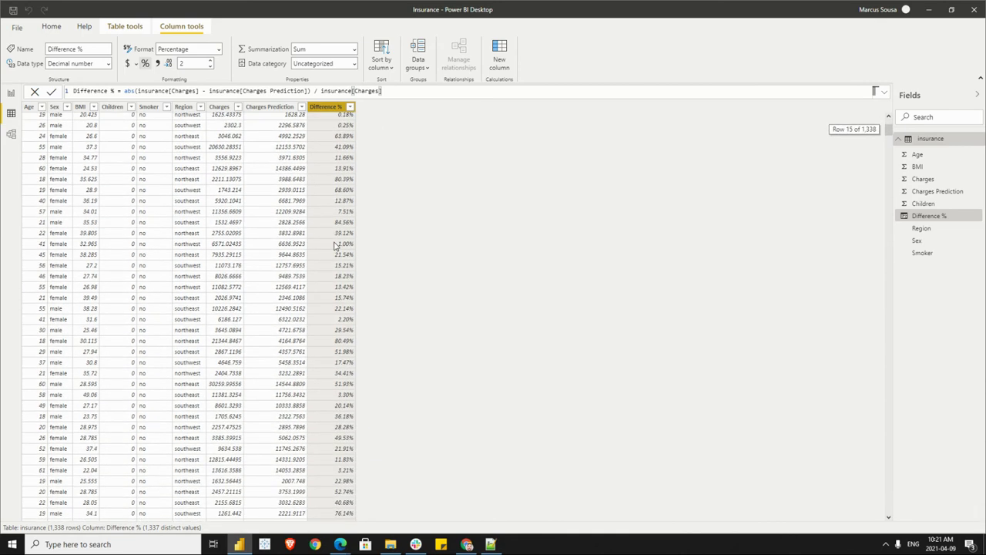
scroll(341, 283, up, 5)
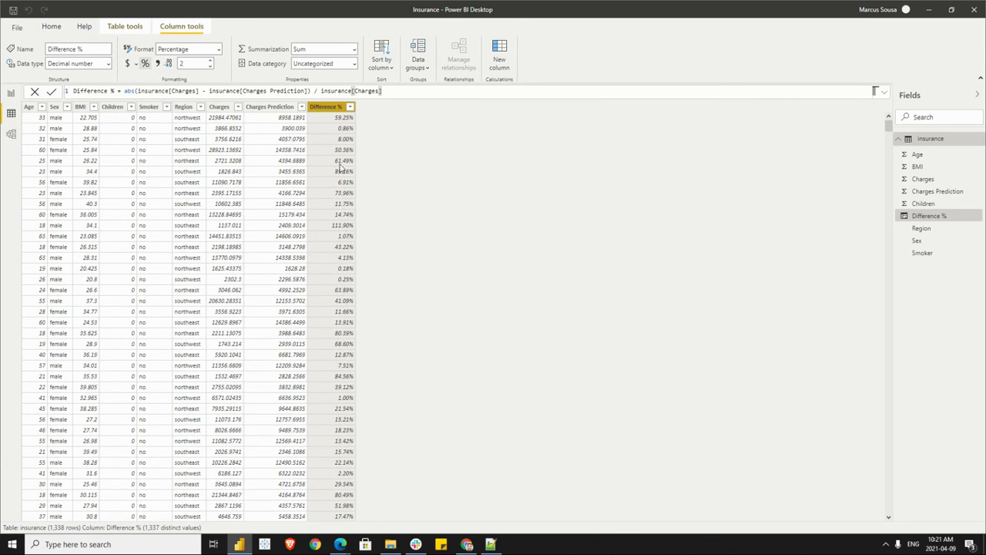
scroll(343, 175, down, 12)
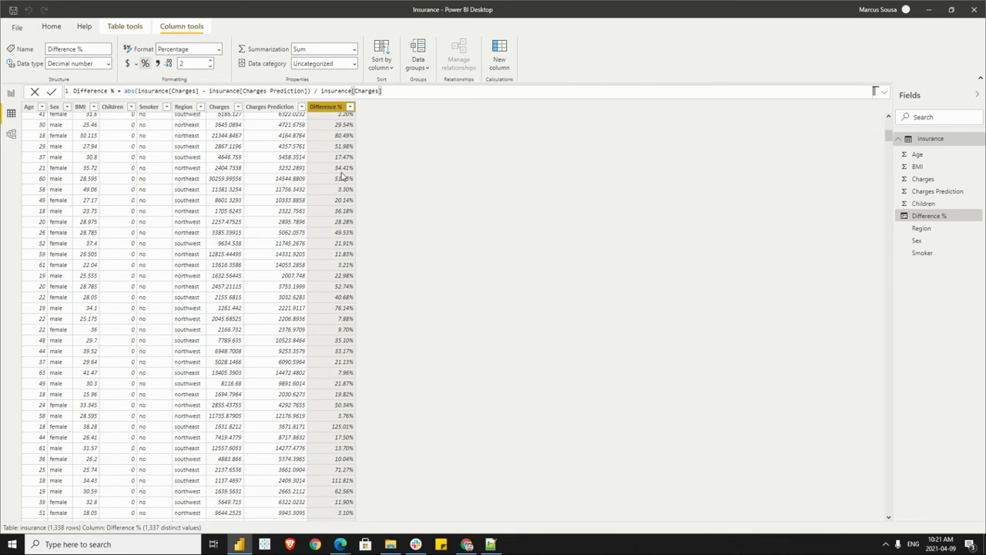
scroll(343, 173, down, 20)
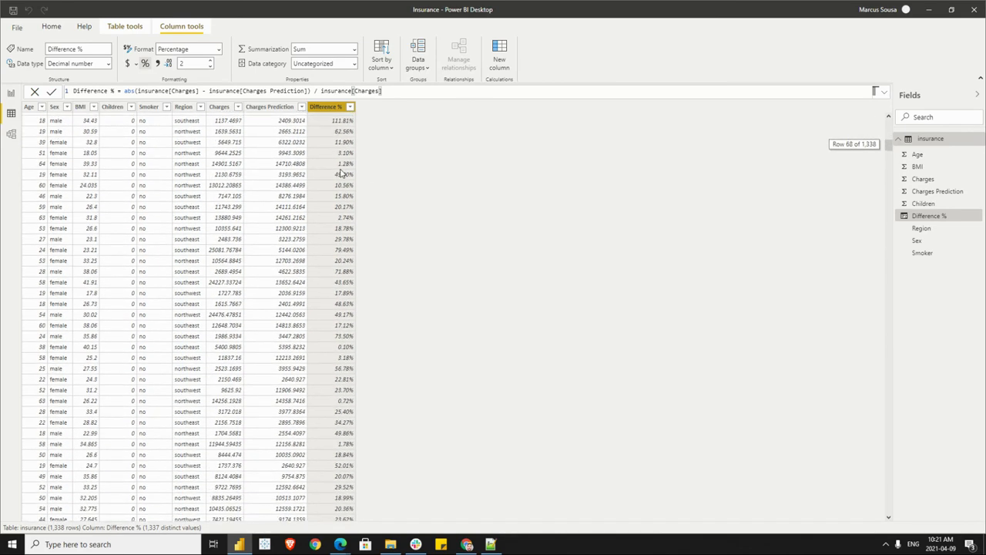
click(11, 93)
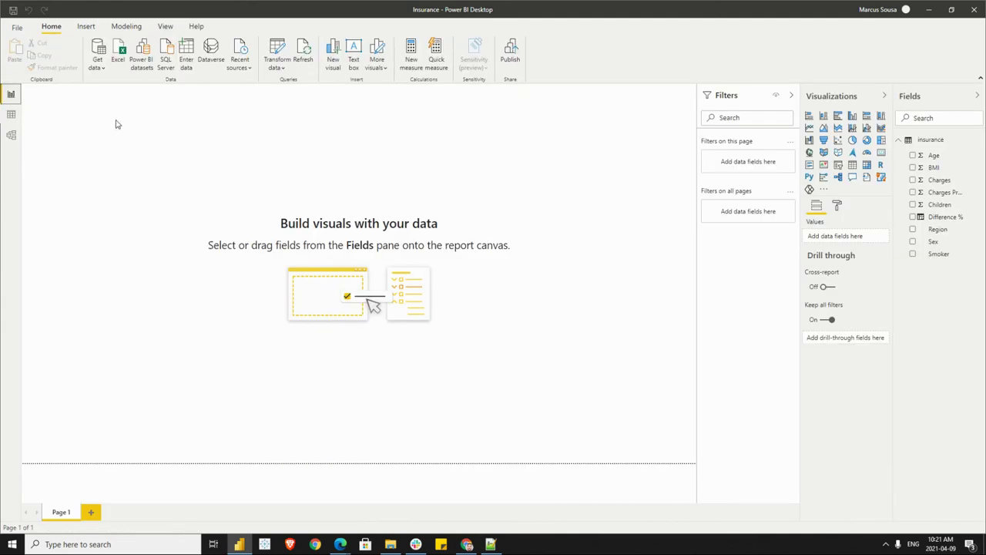
click(12, 114)
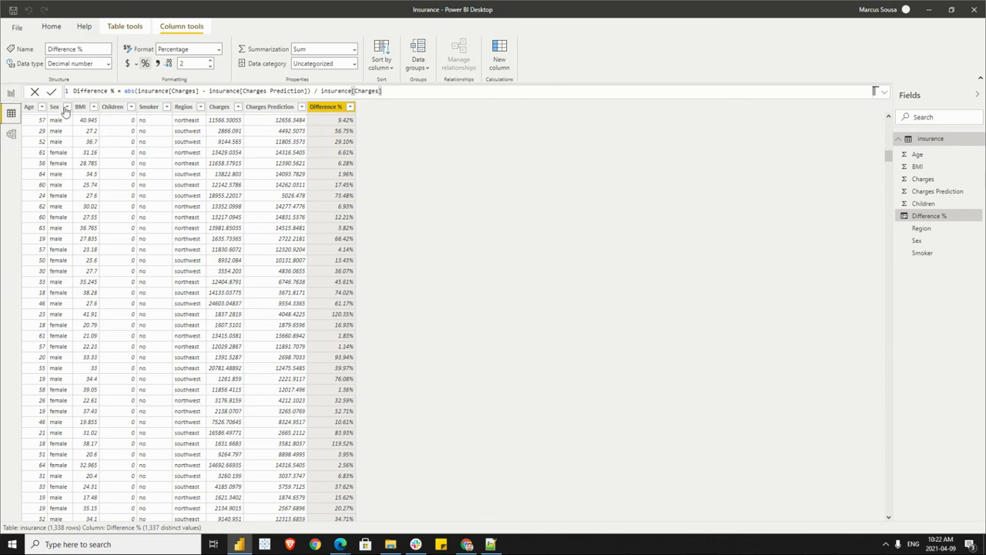
click(11, 93)
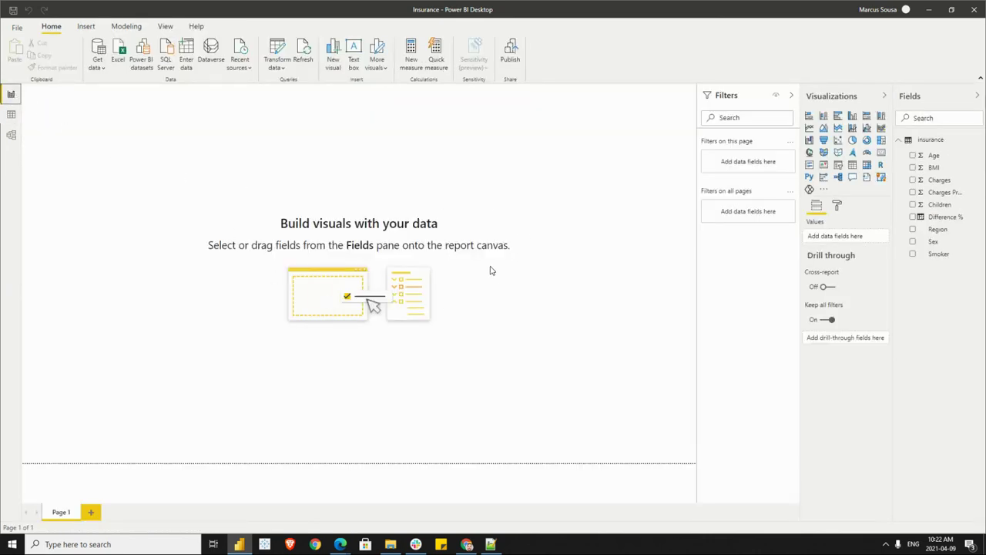